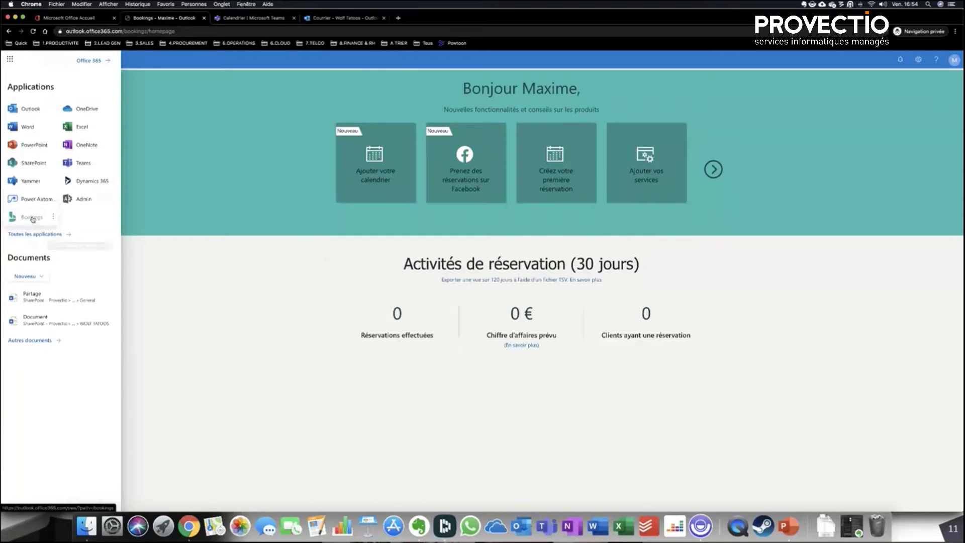
Open the "Rendez-vous téléphonique" service of the CLOUD booking calendar for editing in Bookings.
left_click(31, 217)
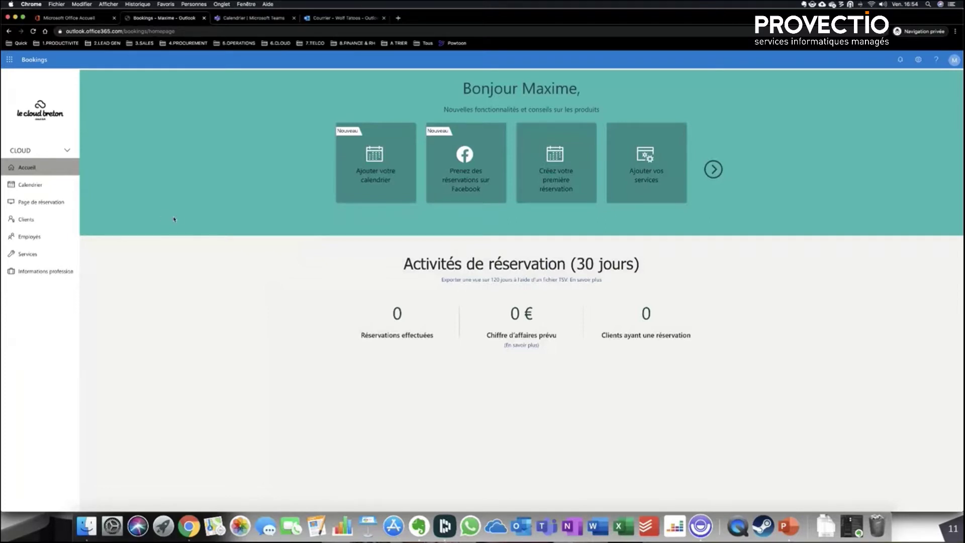
left_click(29, 254)
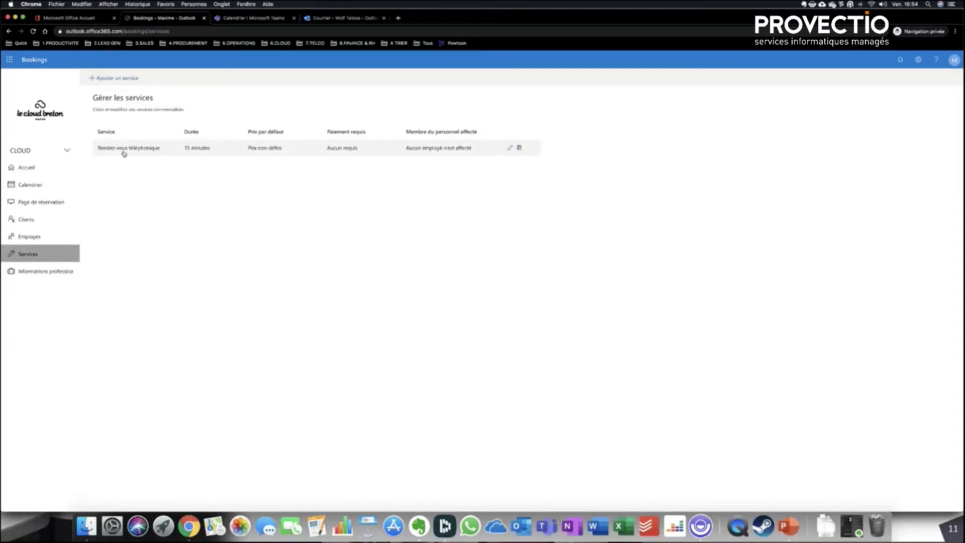
left_click(203, 152)
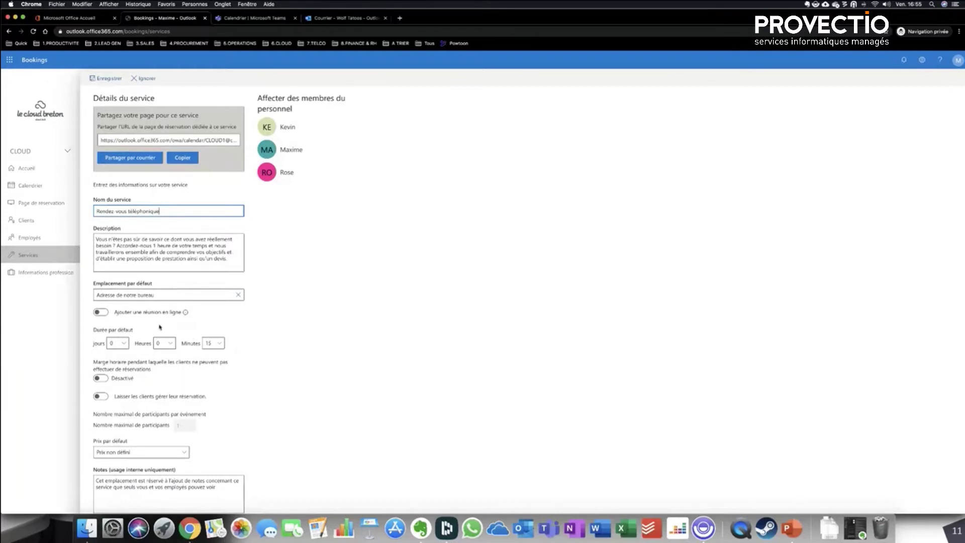
Add an online meeting to the telephone appointment service and set its default duration to 30 minutes.
left_click(103, 313)
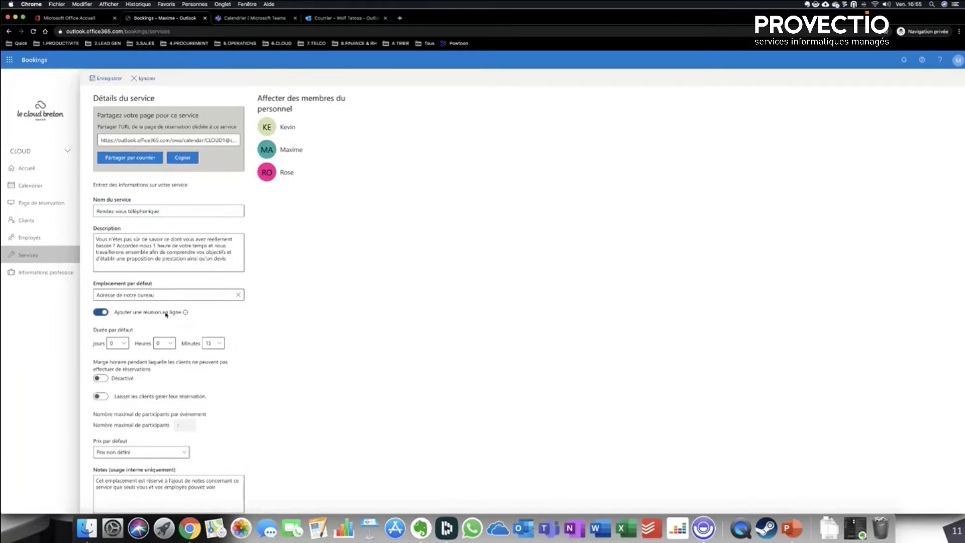
scroll(120, 309, "down", 2)
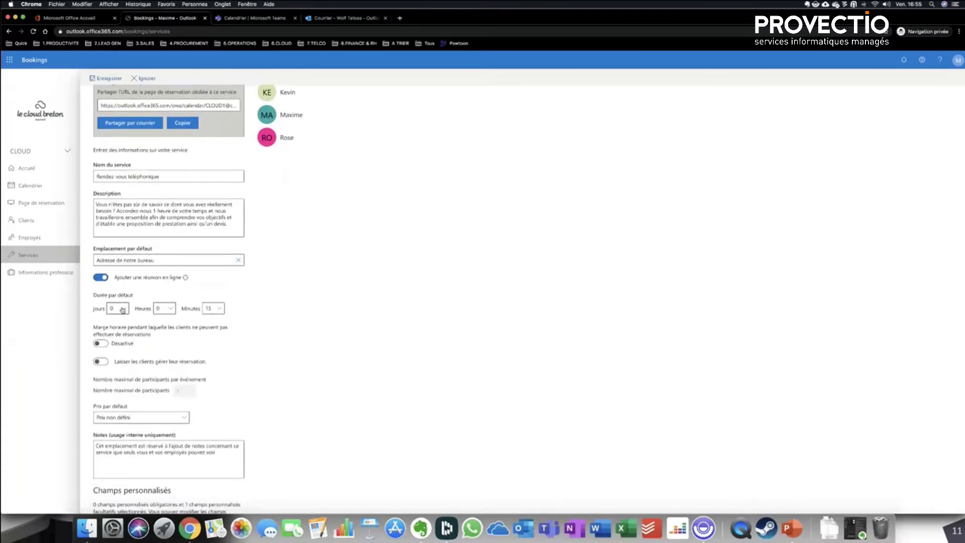
left_click(220, 309)
left_click(213, 401)
Enable buffer time of 15 minutes before and 10 minutes after the service, and let clients manage their booking.
scroll(170, 350, "down", 3)
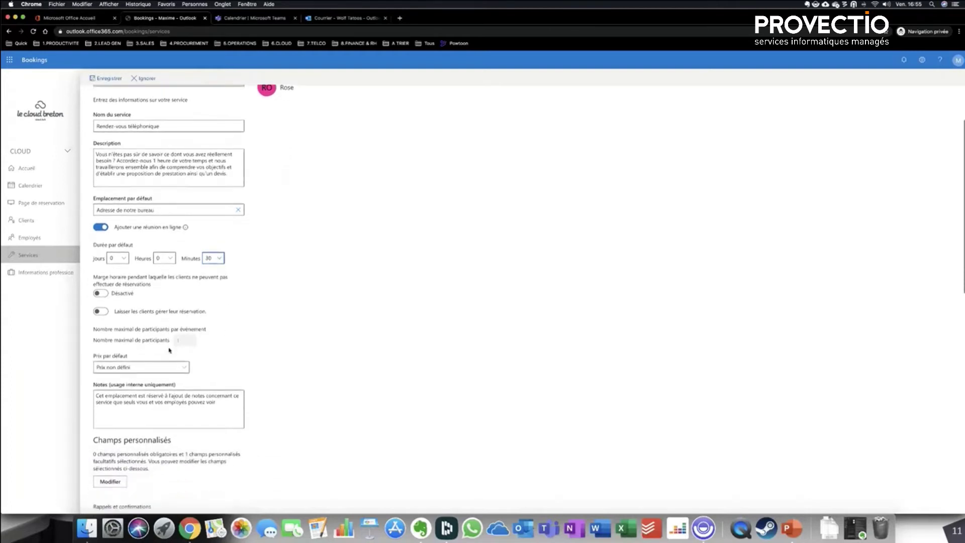
scroll(169, 350, "down", 1)
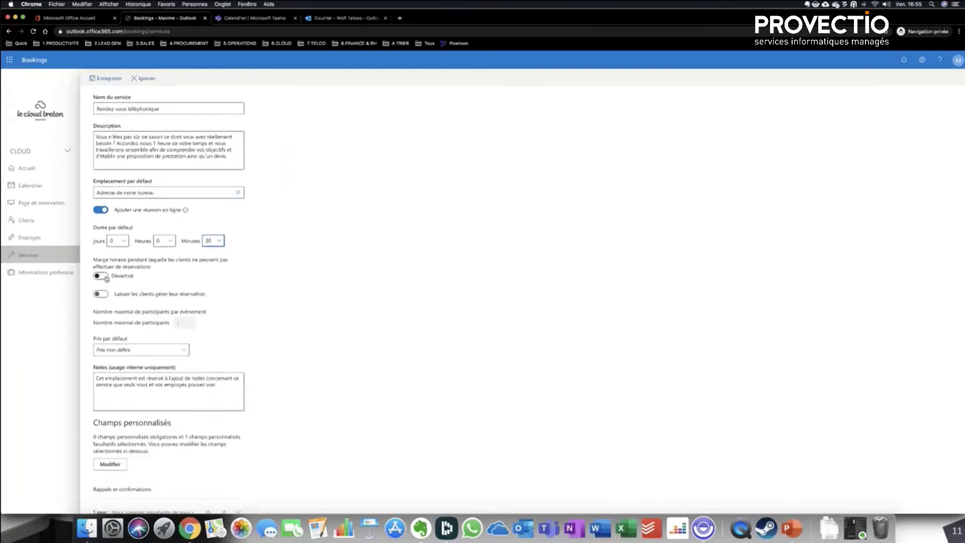
left_click(100, 276)
left_click(192, 296)
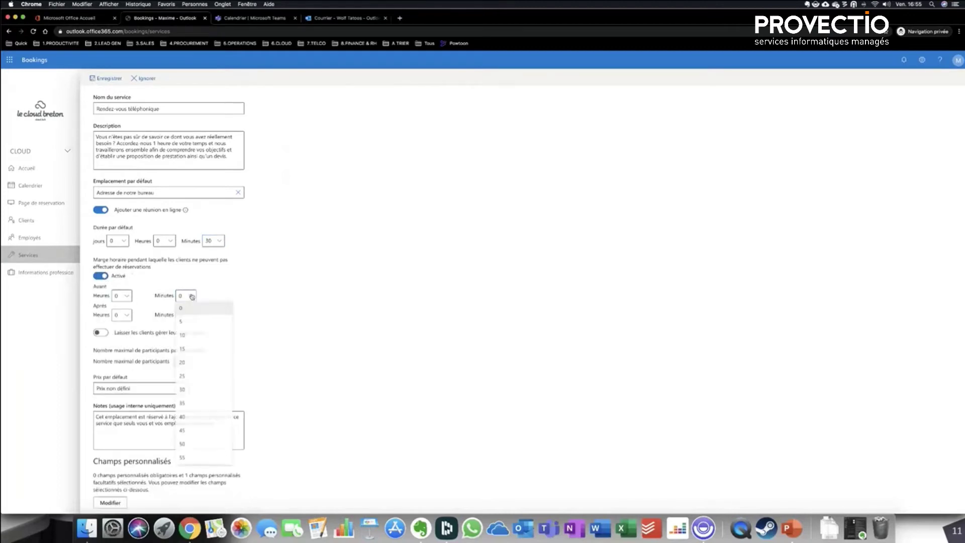
left_click(193, 350)
left_click(191, 316)
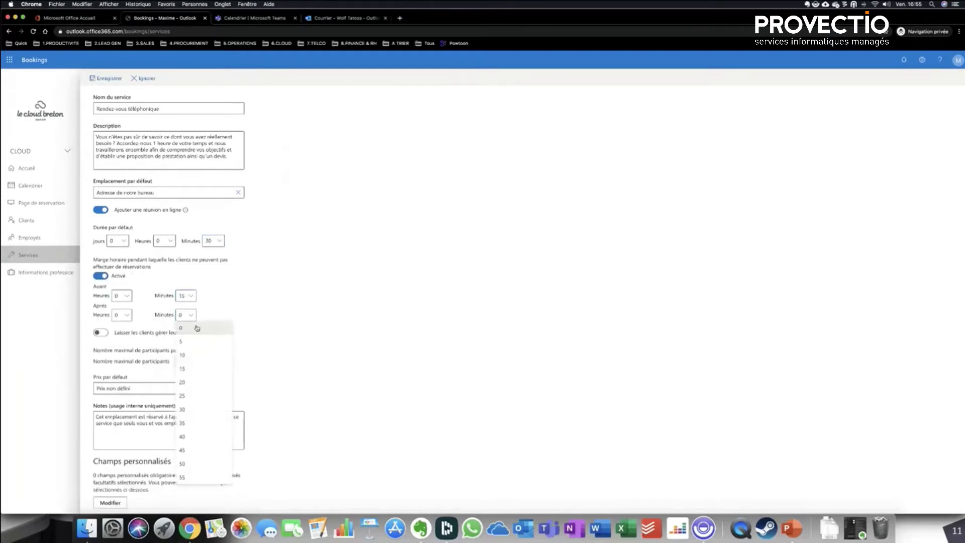
left_click(195, 358)
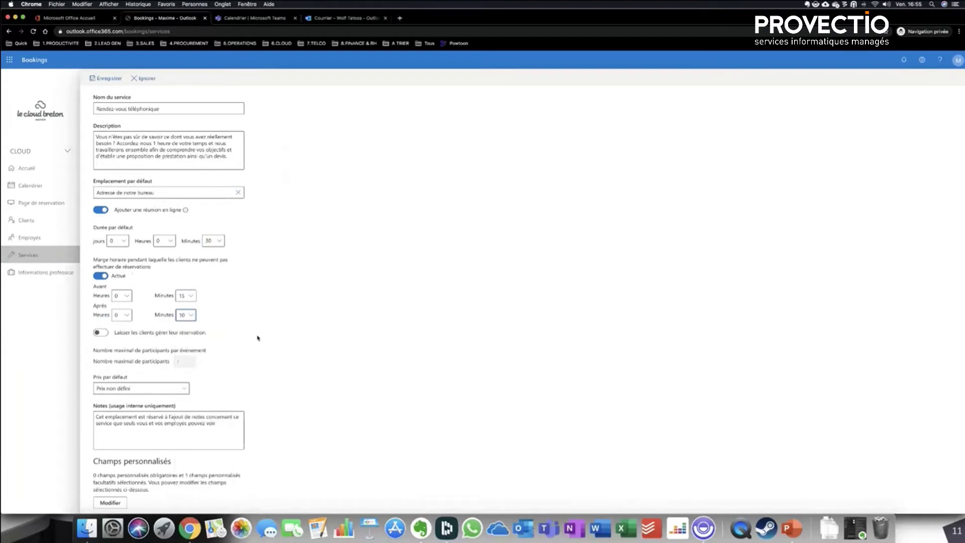
scroll(259, 338, "down", 3)
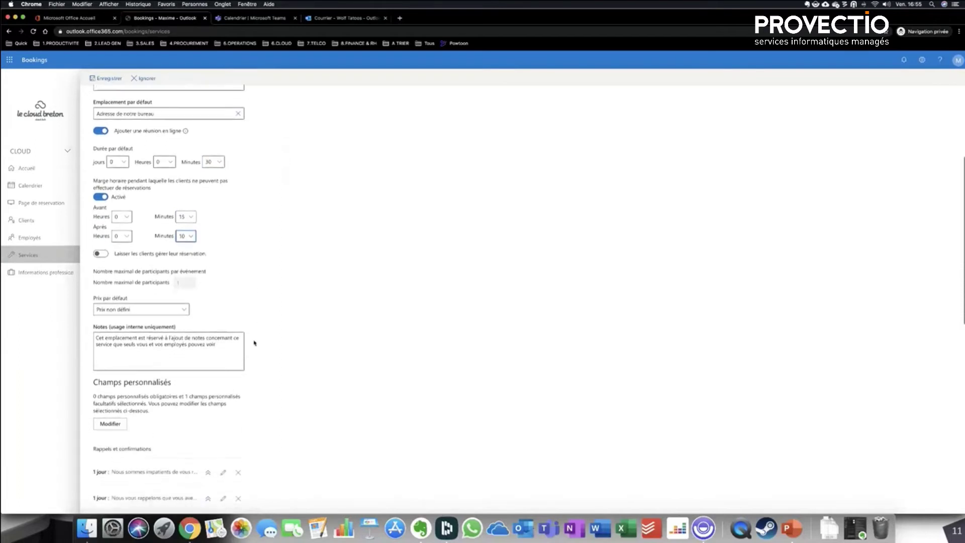
left_click(104, 254)
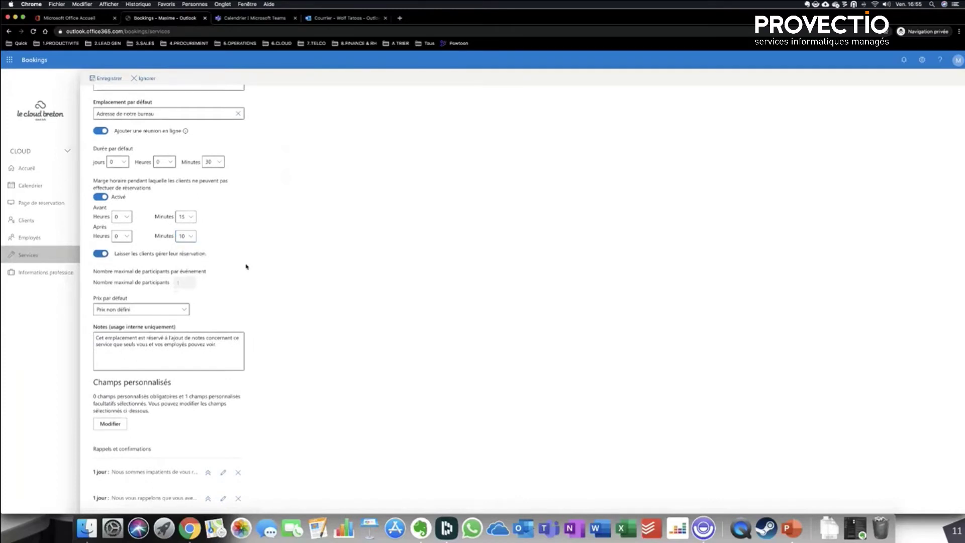
Review the service's custom fields, reminders, publishing options and online scheduling policy.
scroll(237, 312, "down", 5)
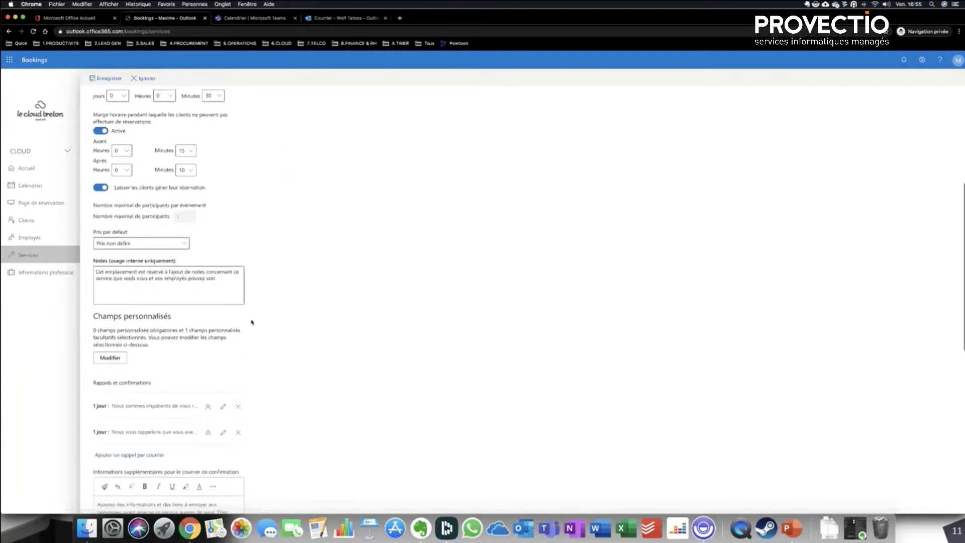
scroll(251, 324, "down", 3)
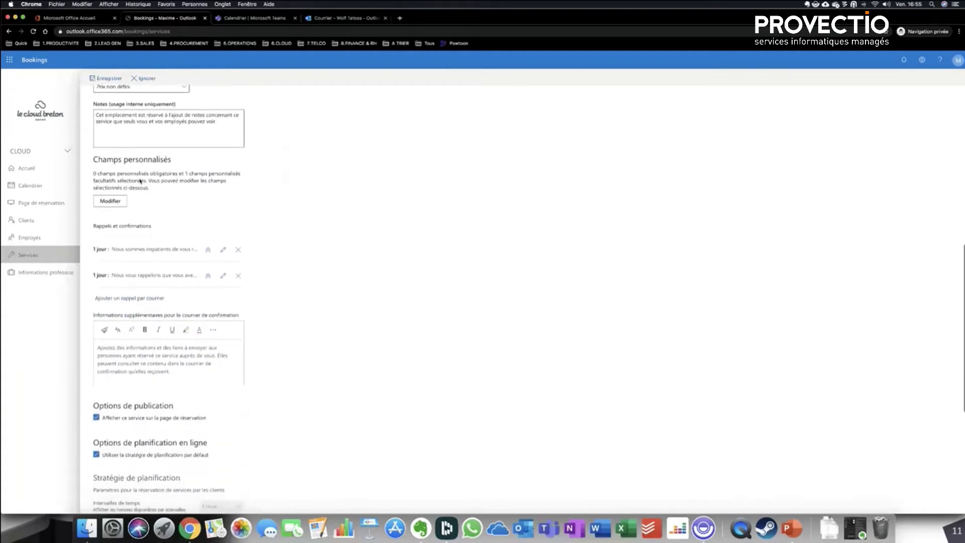
left_click(110, 201)
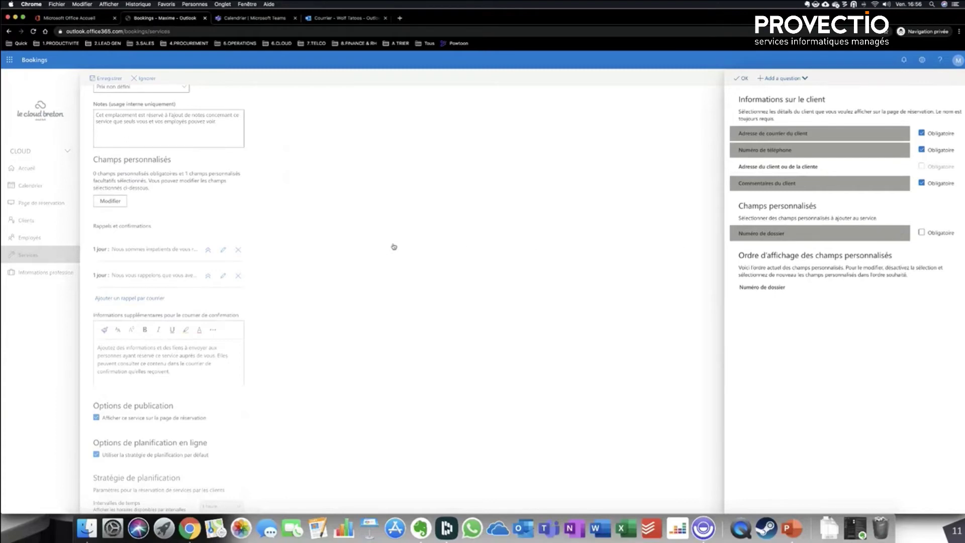
left_click(370, 251)
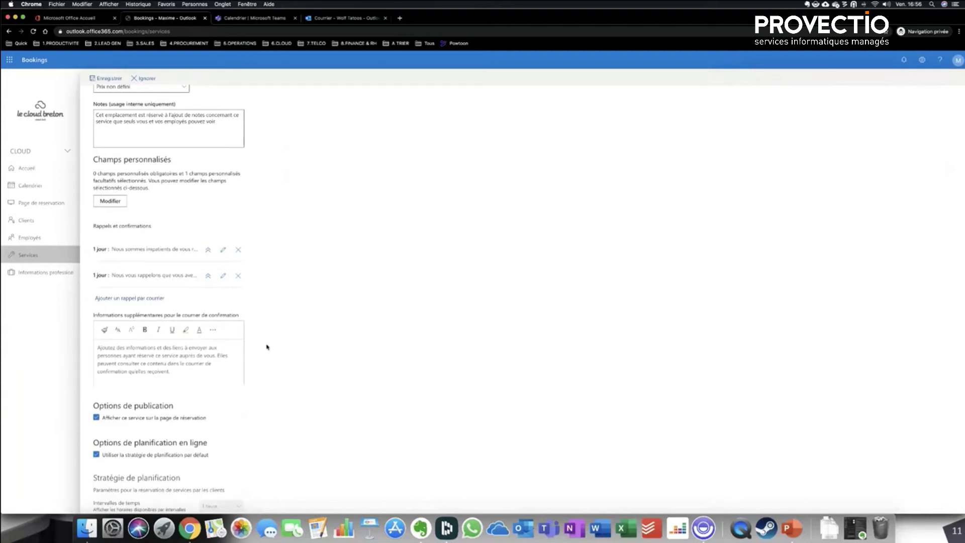
scroll(258, 296, "down", 1)
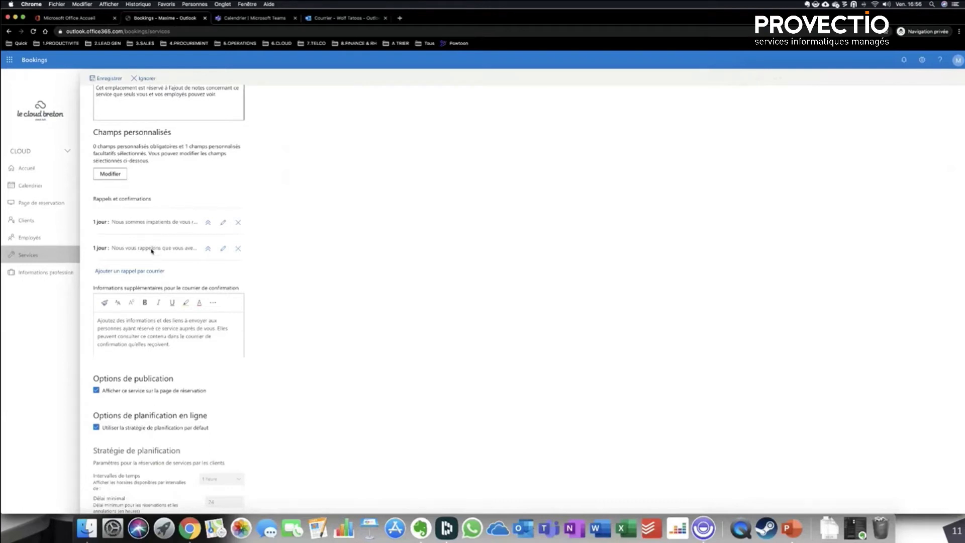
scroll(270, 302, "down", 3)
scroll(270, 301, "down", 3)
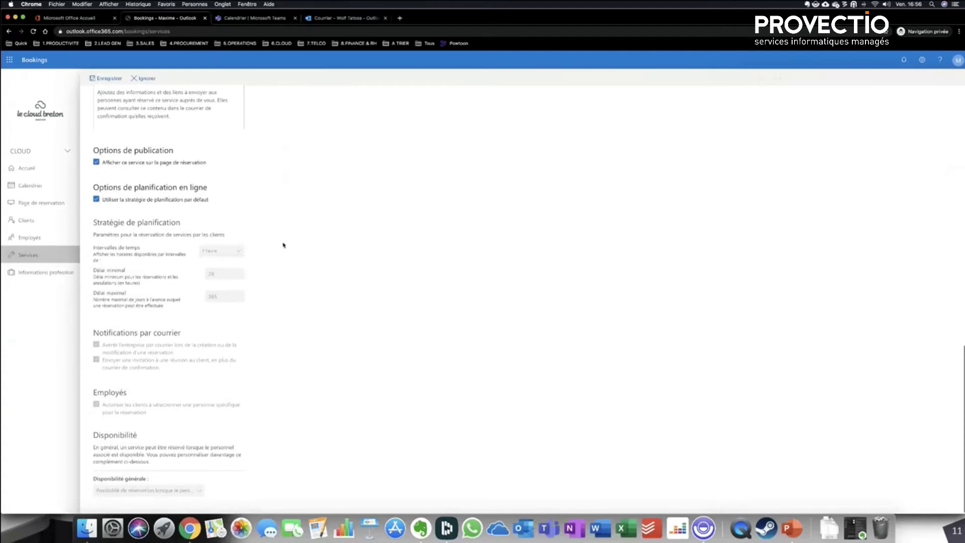
Assign the second listed staff member to the telephone appointment service and save the service.
scroll(251, 236, "up", 10)
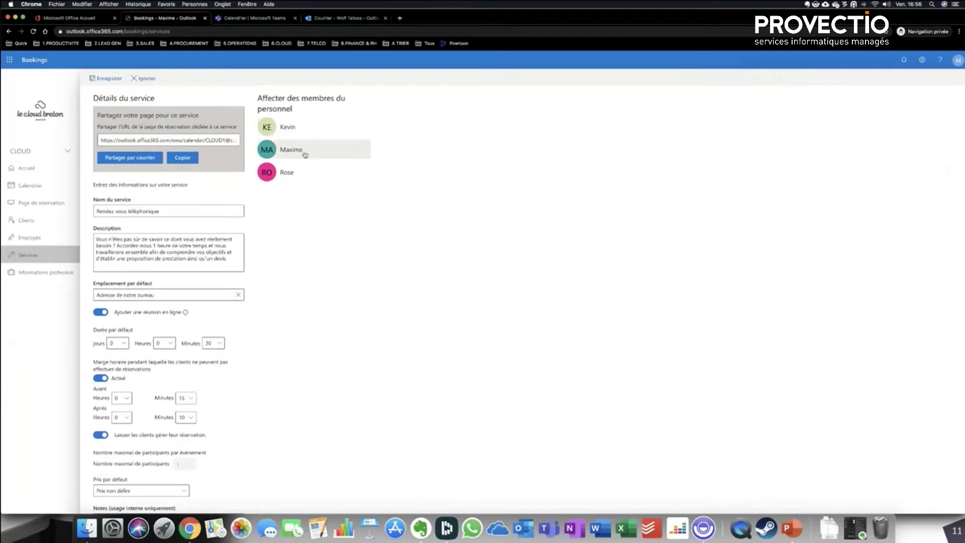
left_click(309, 154)
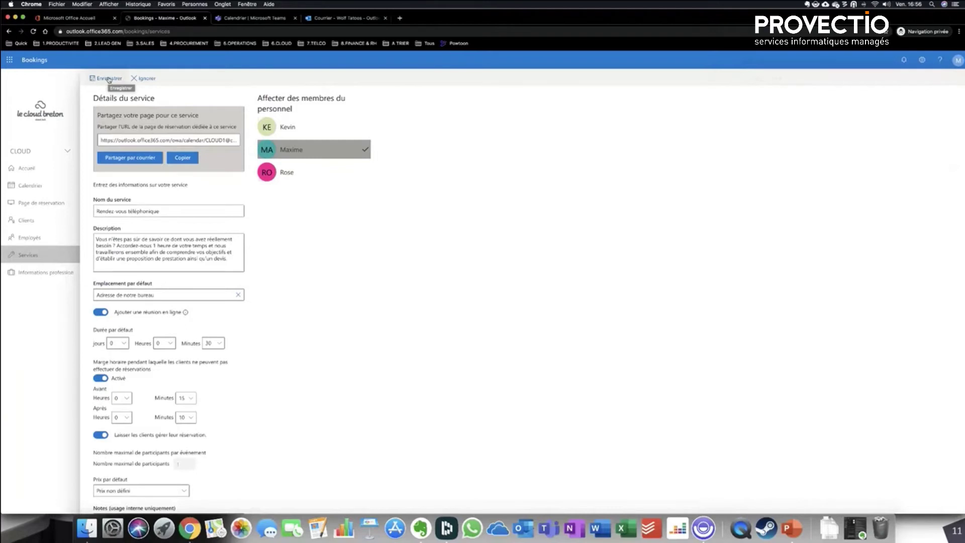
left_click(108, 79)
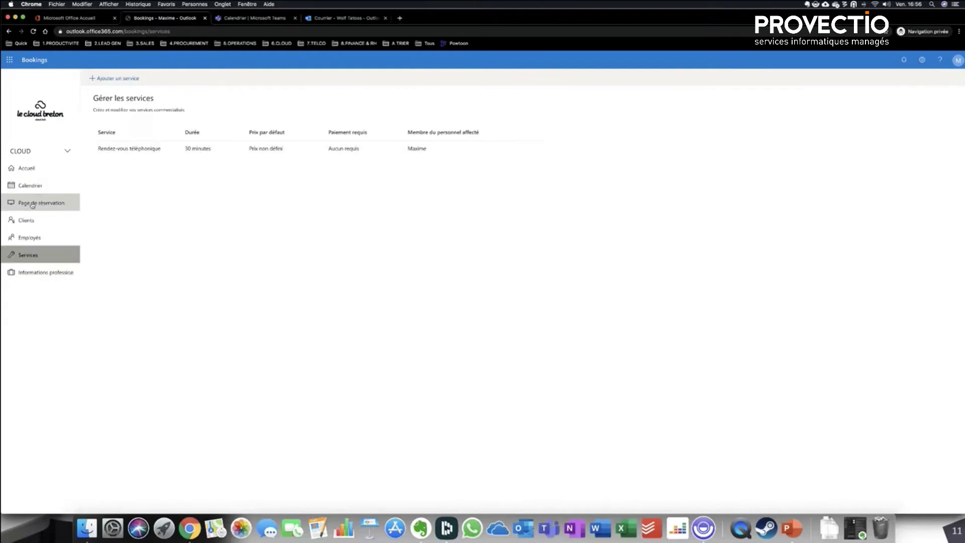
Review the booking page's sharing link and access control settings, and check the company's business information and logo.
left_click(33, 205)
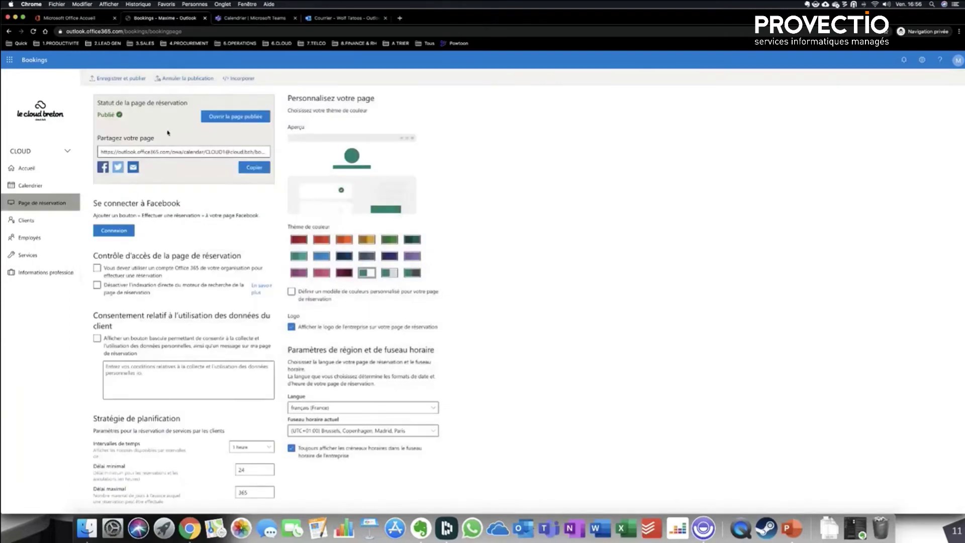
left_click(254, 168)
left_click(220, 289)
scroll(203, 292, "down", 1)
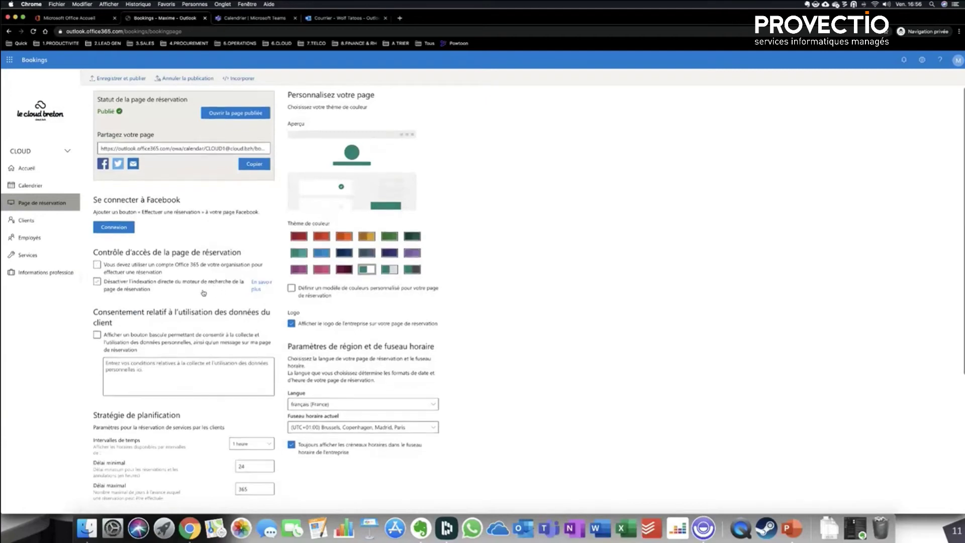
scroll(203, 292, "down", 1)
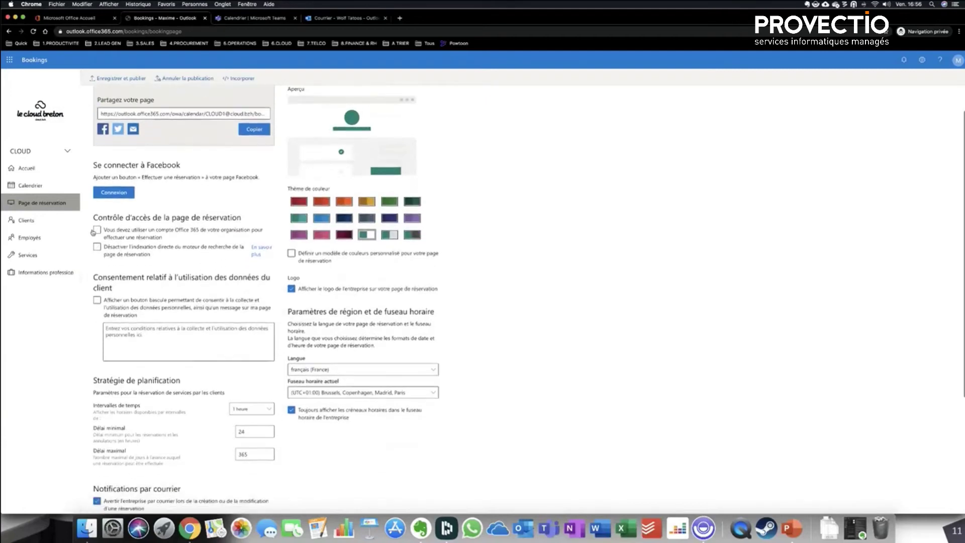
left_click(43, 273)
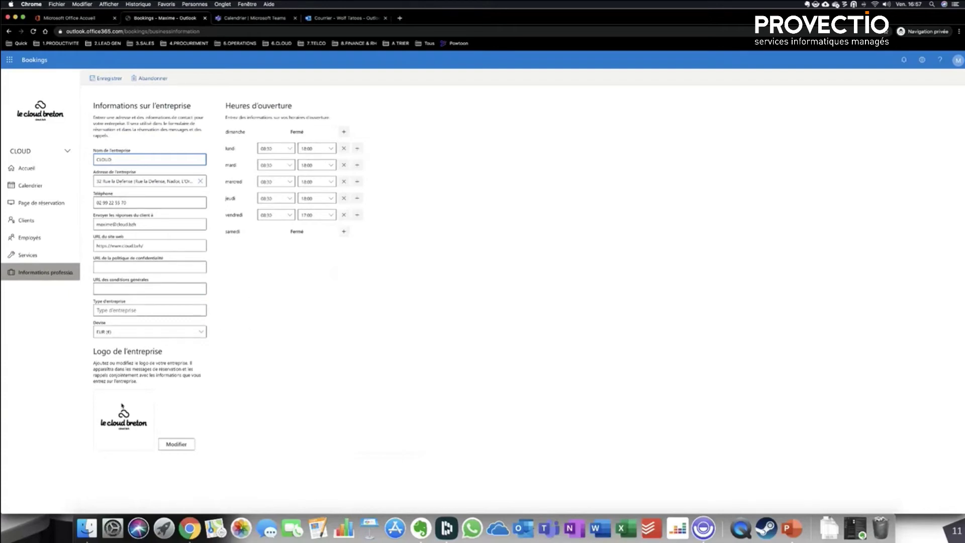
Apply the orange-red colour theme to the booking page.
left_click(38, 206)
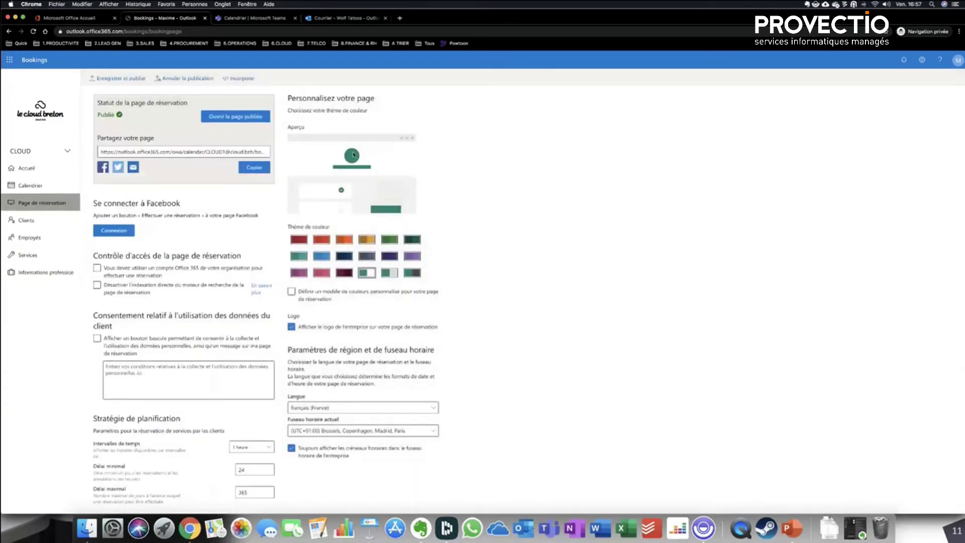
left_click(321, 239)
Set the booking page's scheduling policy to 30-minute intervals, a minimum lead time of 48 hours and a maximum of 90 days.
scroll(196, 361, "down", 3)
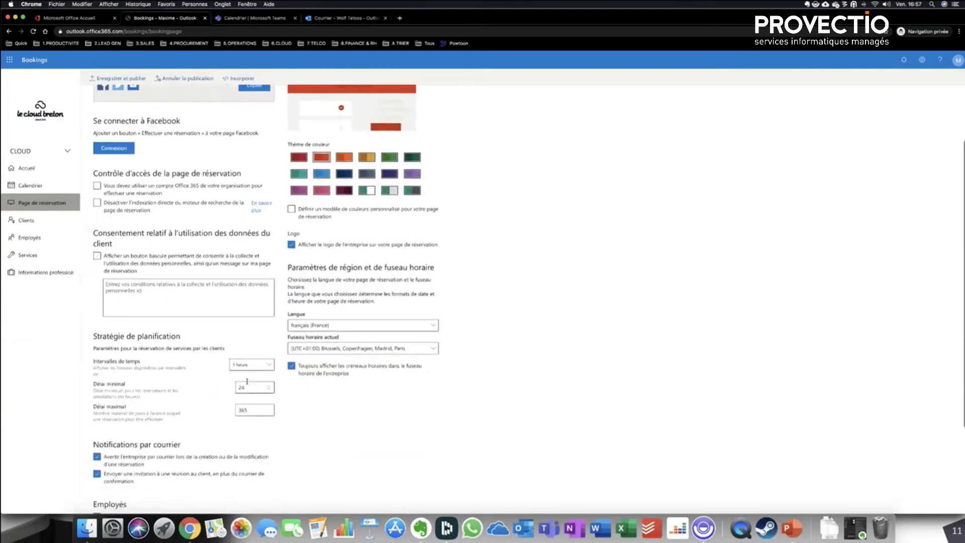
scroll(223, 384, "down", 2)
scroll(223, 384, "down", 2)
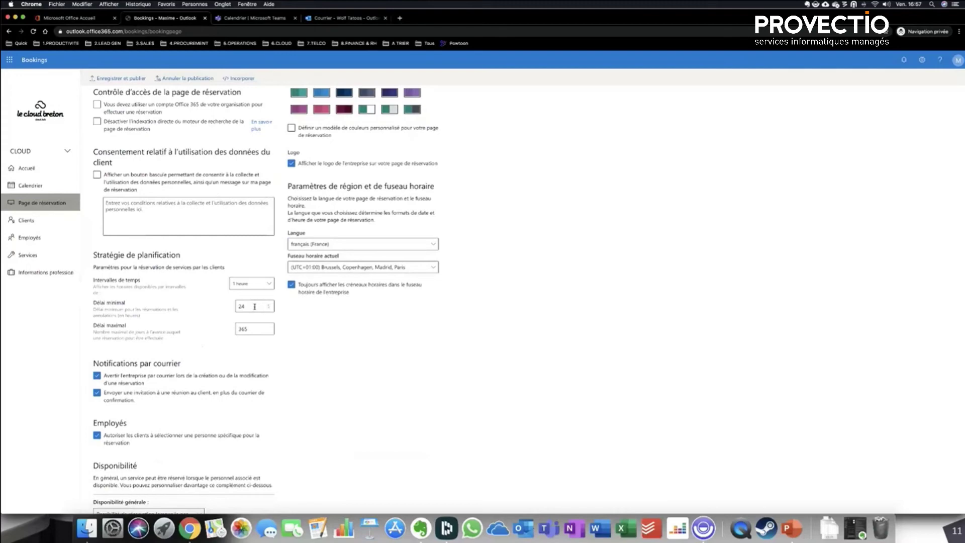
left_click_drag(254, 329, 232, 331)
type("90")
left_click(196, 336)
double_click(245, 306)
left_click(267, 283)
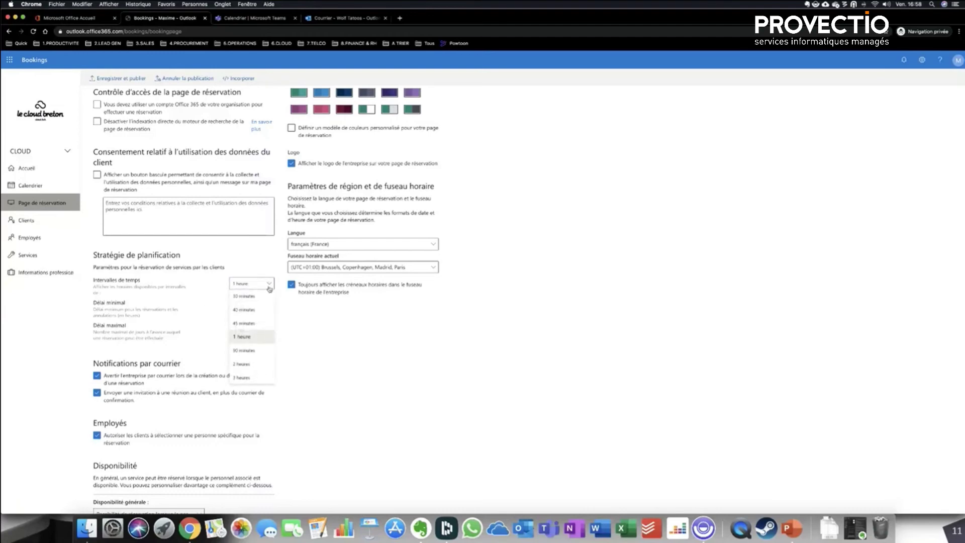
left_click(258, 298)
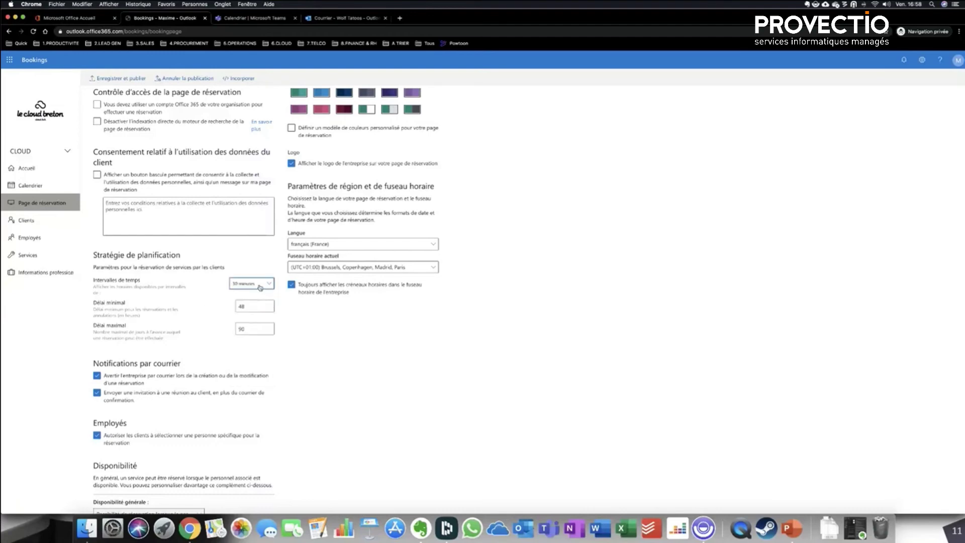
left_click(207, 305)
Save and publish the booking page settings and open the published page.
scroll(193, 322, "down", 2)
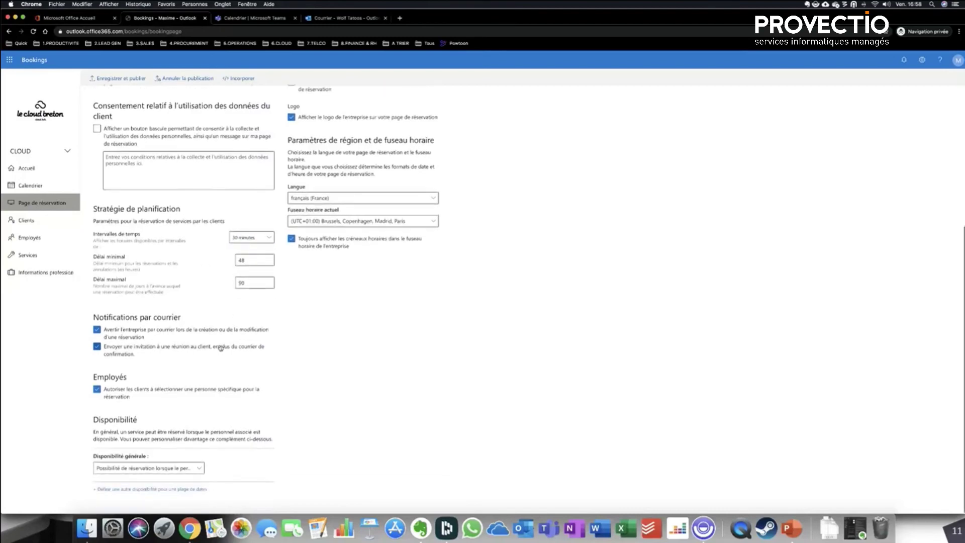
scroll(220, 348, "up", 5)
left_click(118, 78)
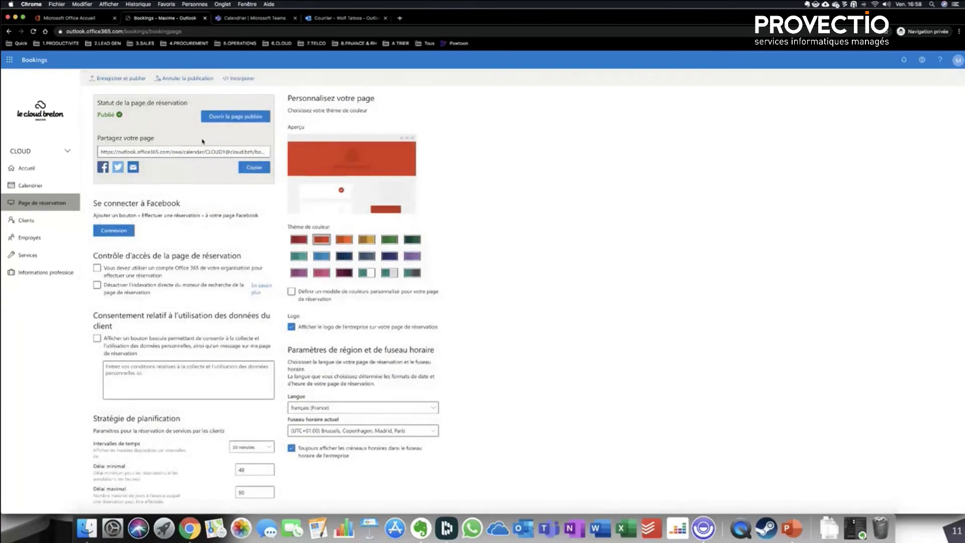
left_click(240, 116)
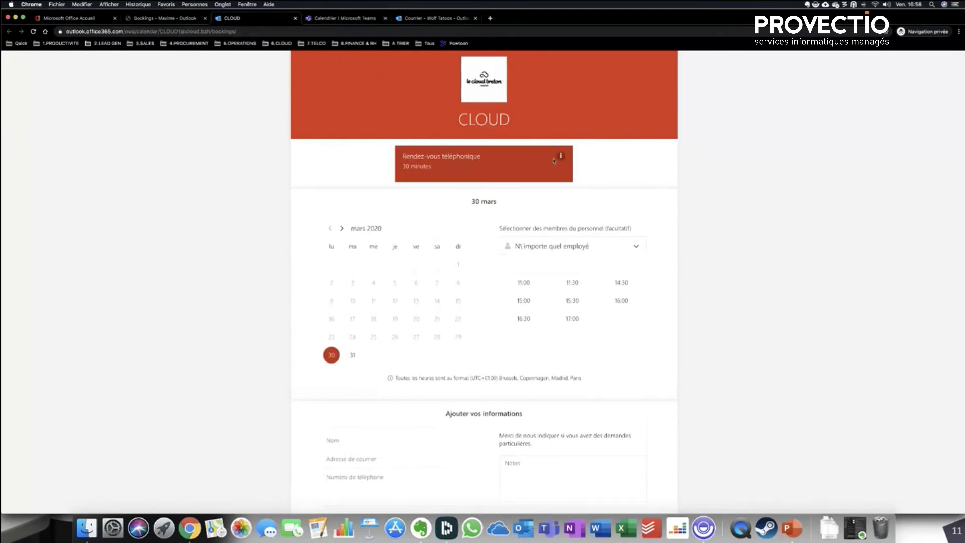
Select the available staff member and compare the time slots on 30 and 31 March 2020, ending on 30 March.
left_click(603, 248)
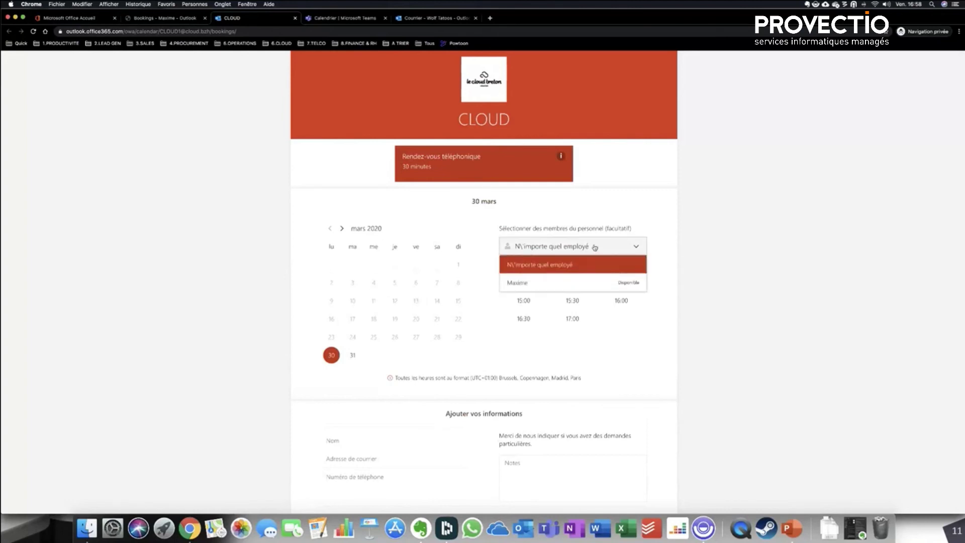
left_click(575, 284)
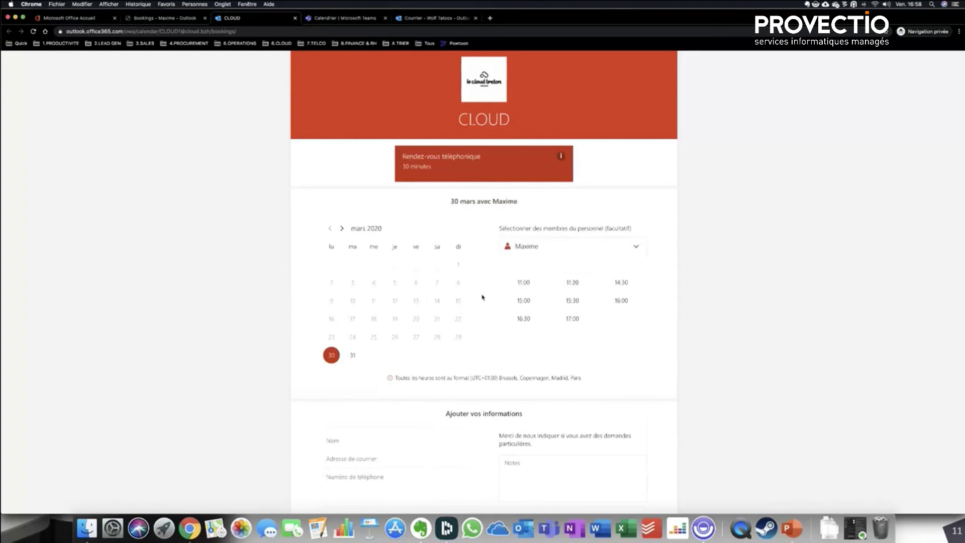
left_click(331, 355)
left_click(354, 355)
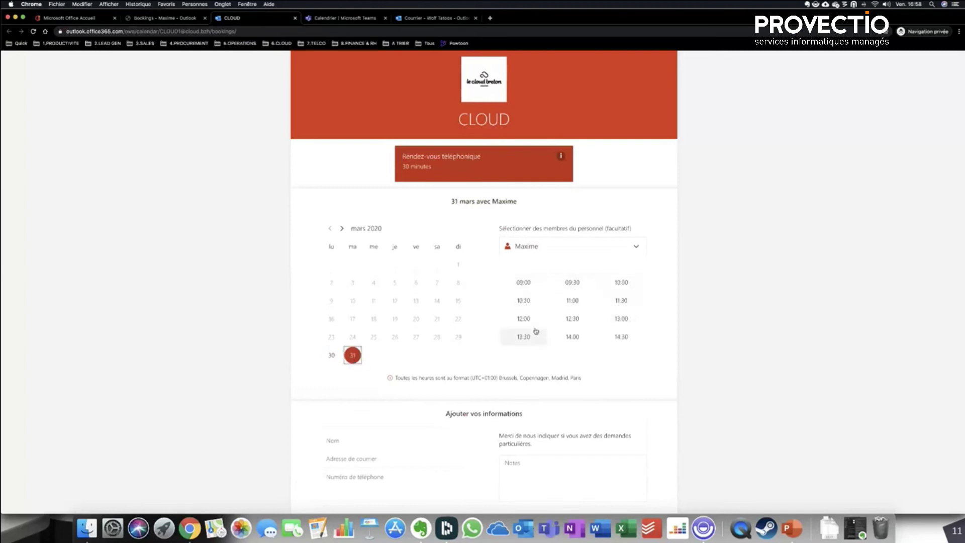
left_click(331, 356)
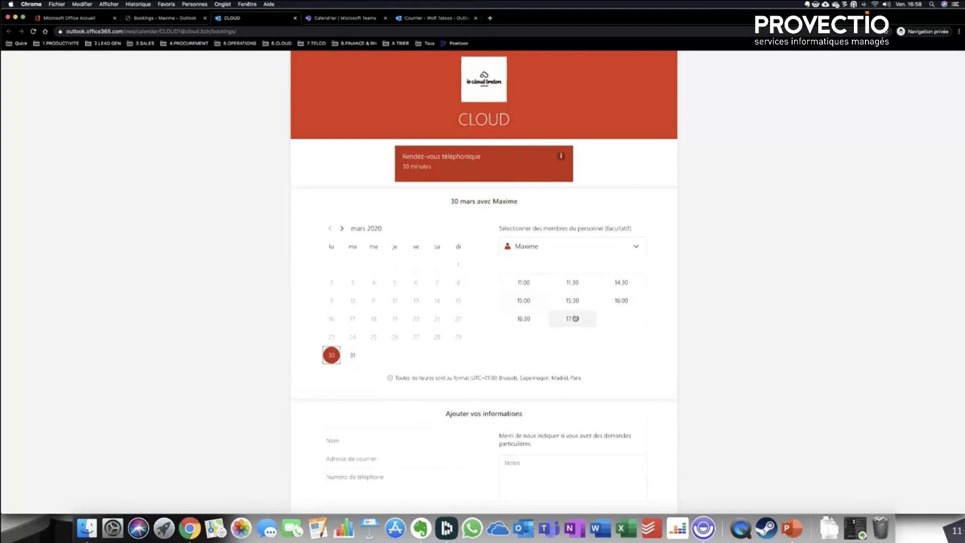
Review the customer information and optional file number fields, and try to submit the booking form without filling them in.
scroll(558, 397, "down", 5)
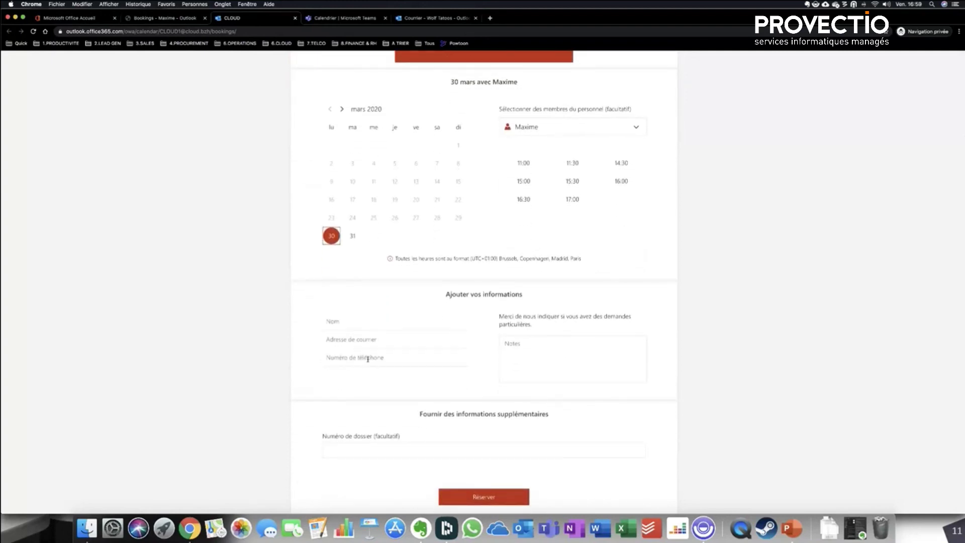
scroll(518, 363, "down", 3)
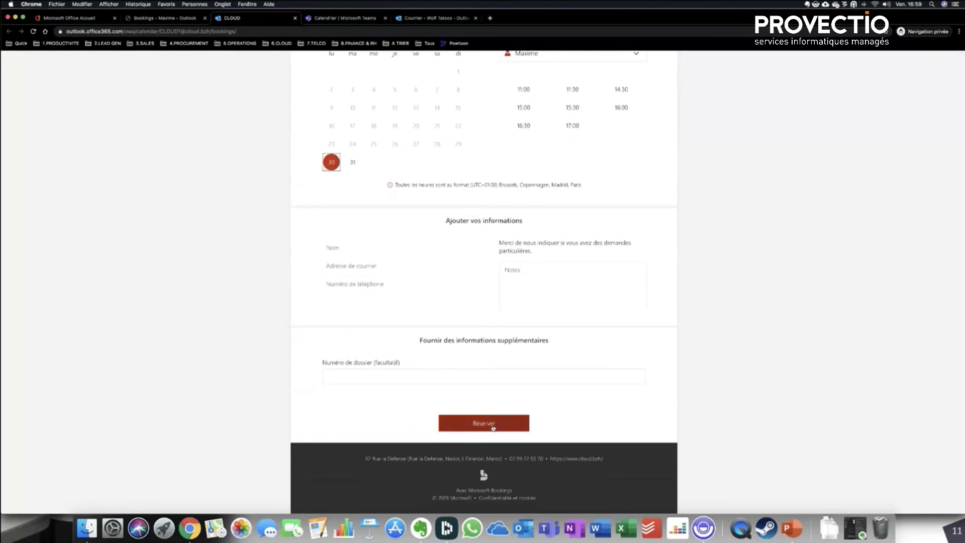
left_click(487, 424)
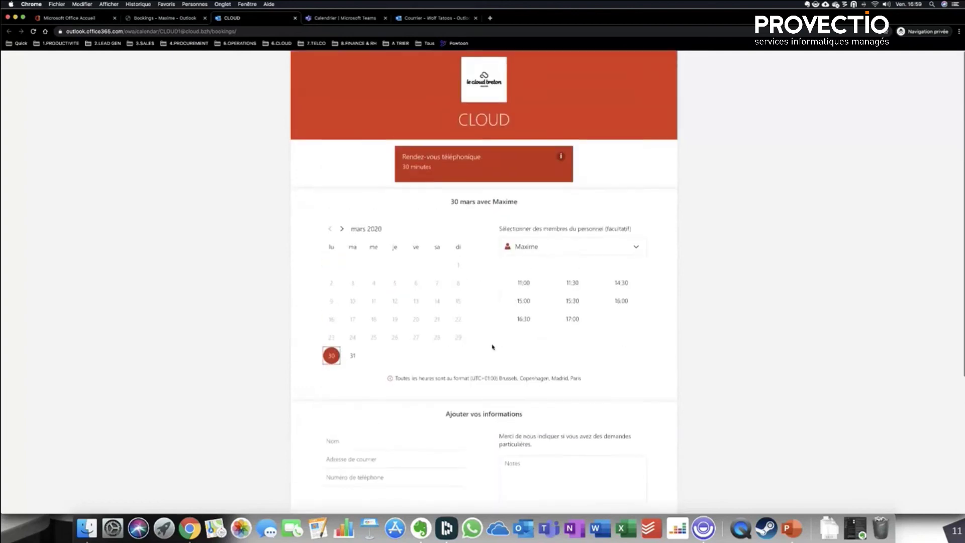